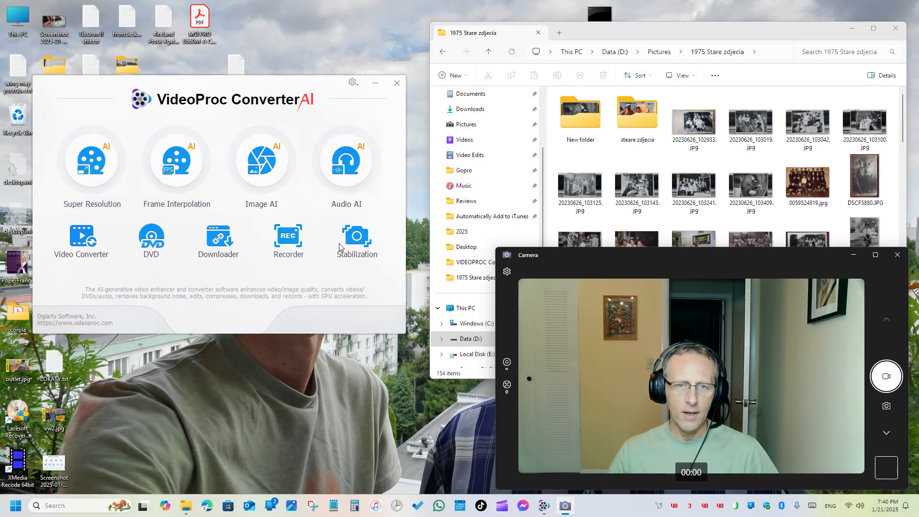
Step: Open the Image AI tool, load 0059524819.jpg from the 1975 Stare zdjecia folder and maximize the tool's window
{"action": "left_click", "coordinate": [259, 163]}
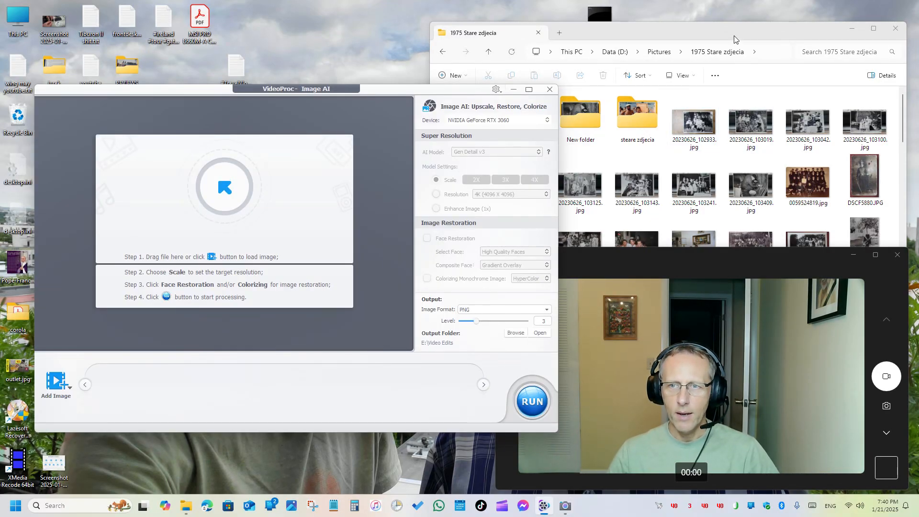
{"action": "left_click", "coordinate": [774, 28]}
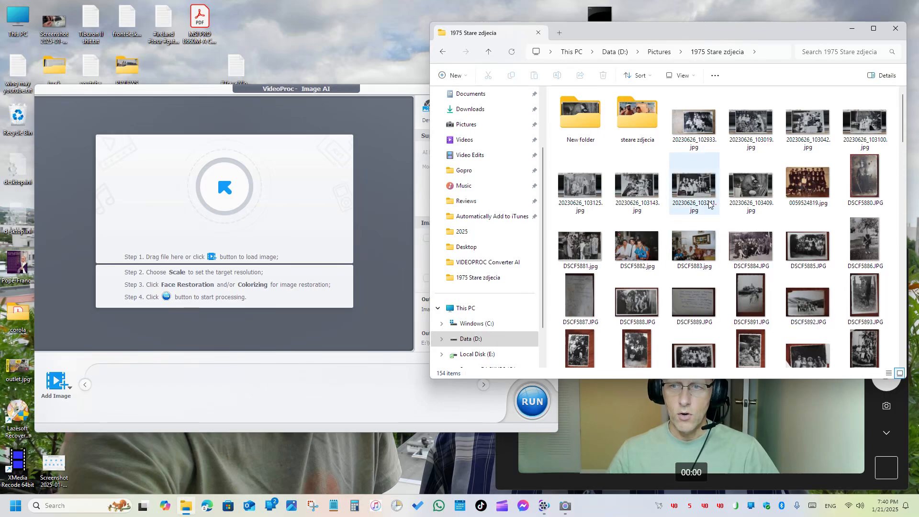
{"action": "left_click_drag", "start_coordinate": [807, 185], "coordinate": [221, 224]}
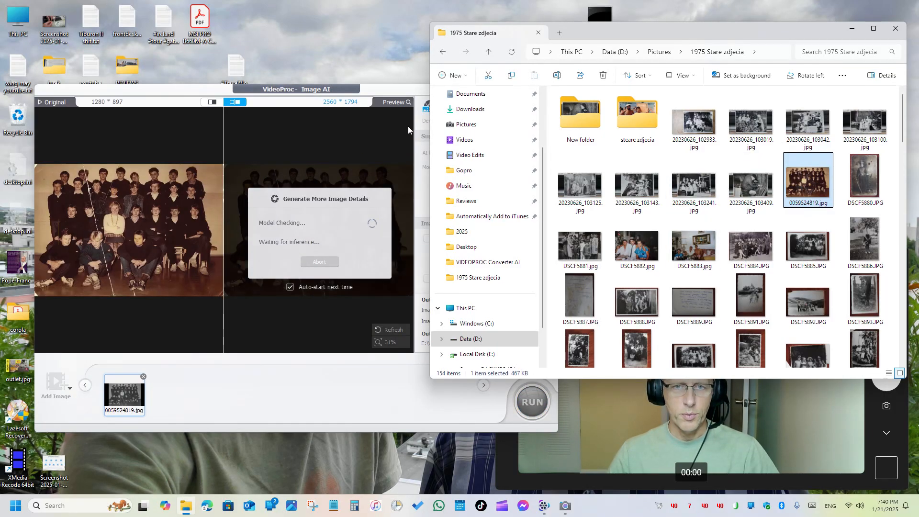
{"action": "left_click", "coordinate": [410, 87]}
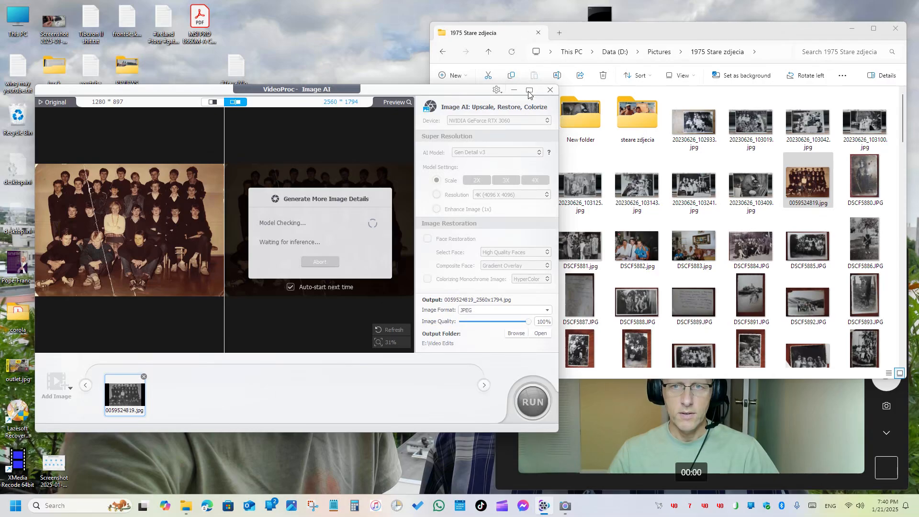
{"action": "left_click", "coordinate": [529, 91]}
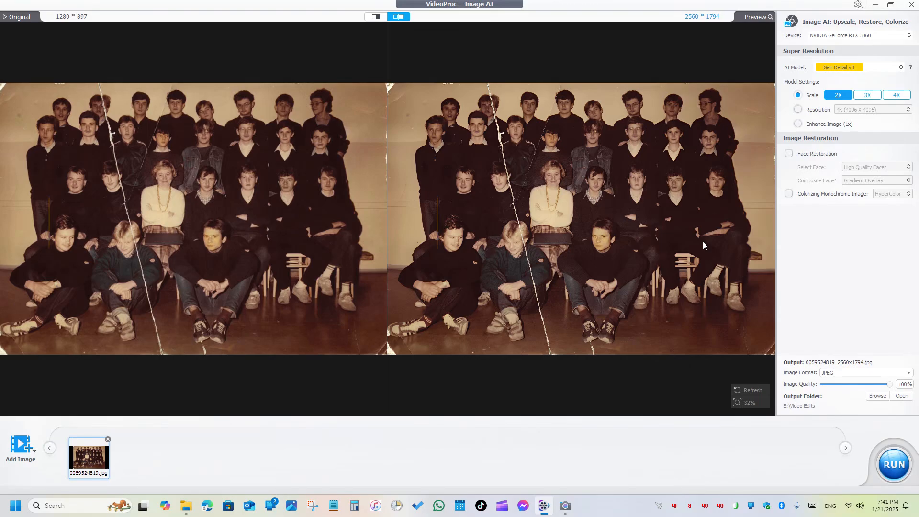
Step: Select Gen Detail v3 as the Super Resolution AI model
{"action": "left_click", "coordinate": [901, 70]}
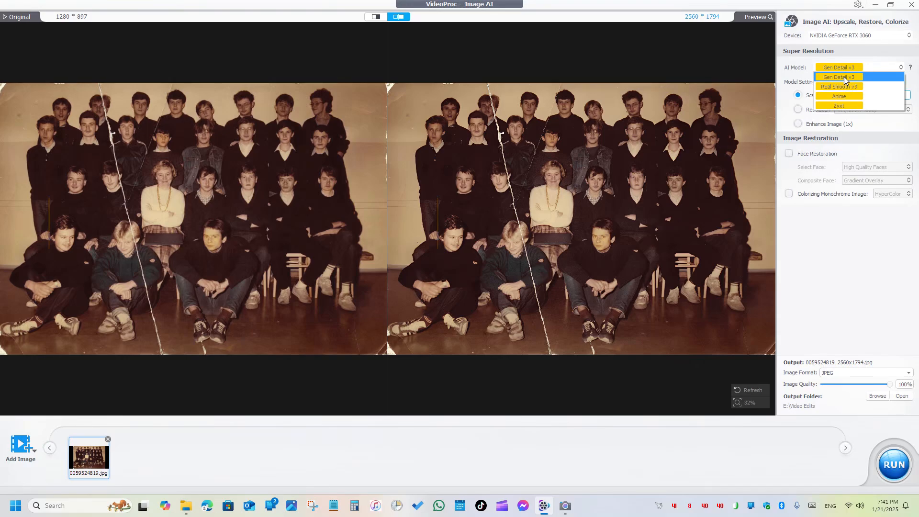
{"action": "left_click", "coordinate": [839, 75]}
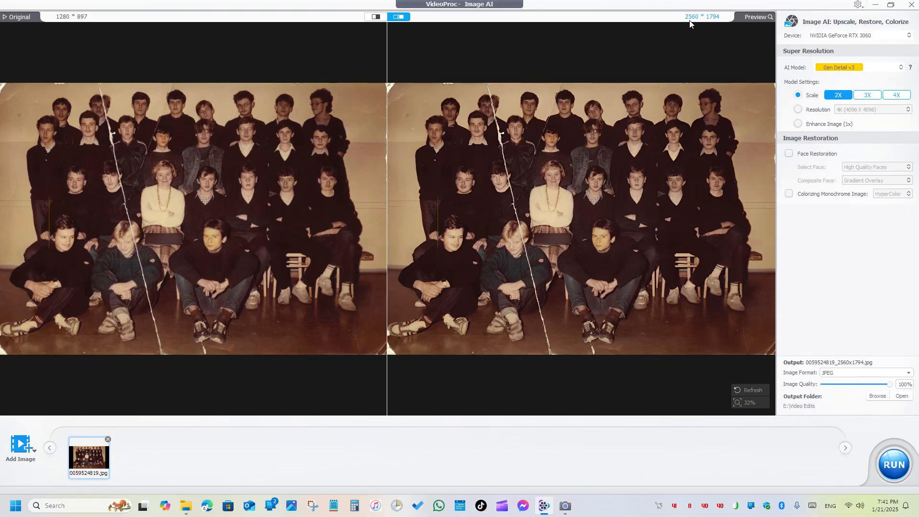
Step: Compare the faces in the original class photo with the 2X upscaled preview at close range
{"action": "scroll", "coordinate": [239, 266], "scroll_direction": "up", "scroll_amount": 5}
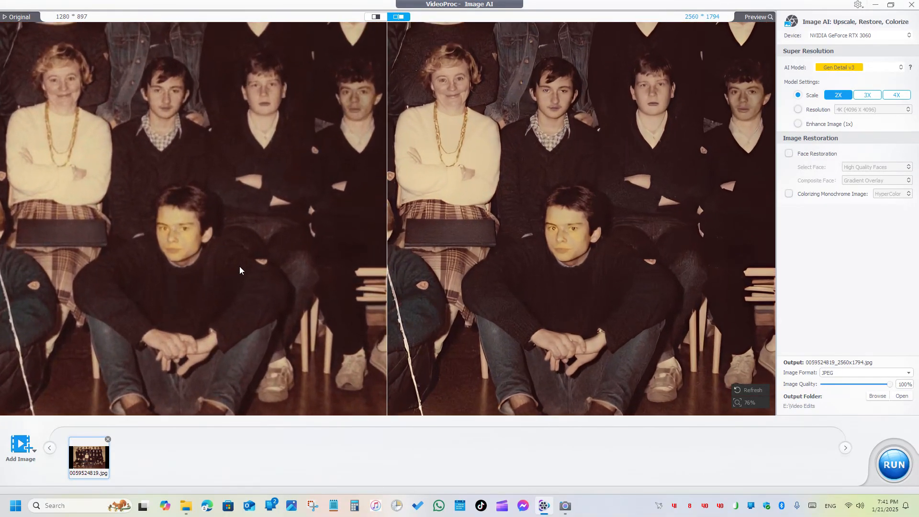
{"action": "left_click_drag", "start_coordinate": [208, 167], "coordinate": [301, 233]}
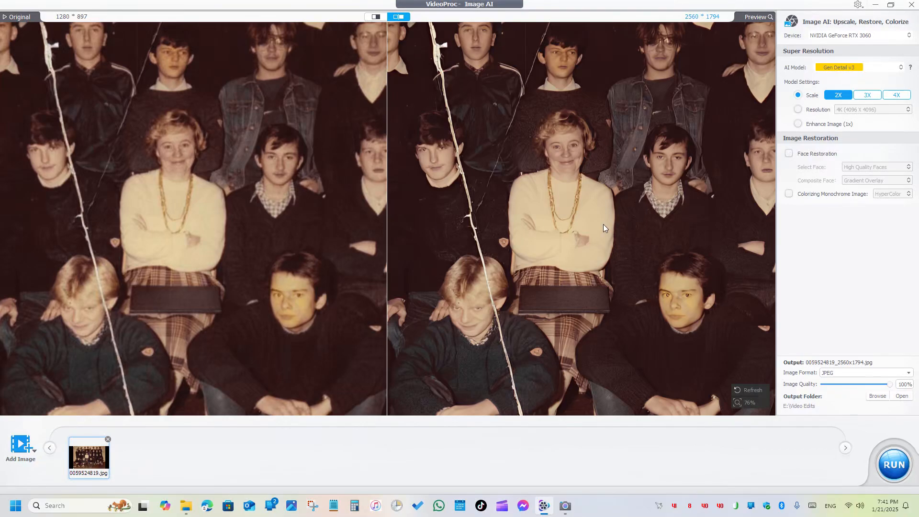
{"action": "scroll", "coordinate": [306, 232], "scroll_direction": "up", "scroll_amount": 4}
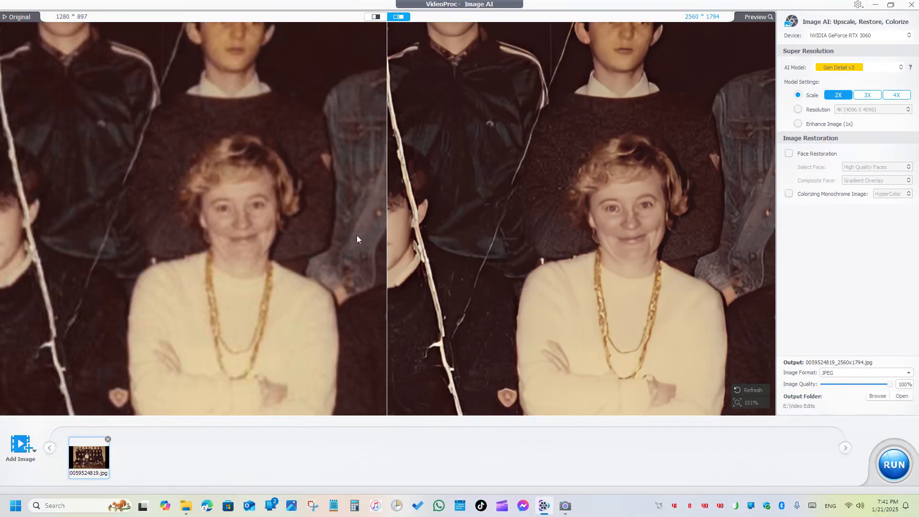
{"action": "left_click_drag", "start_coordinate": [741, 264], "coordinate": [601, 342]}
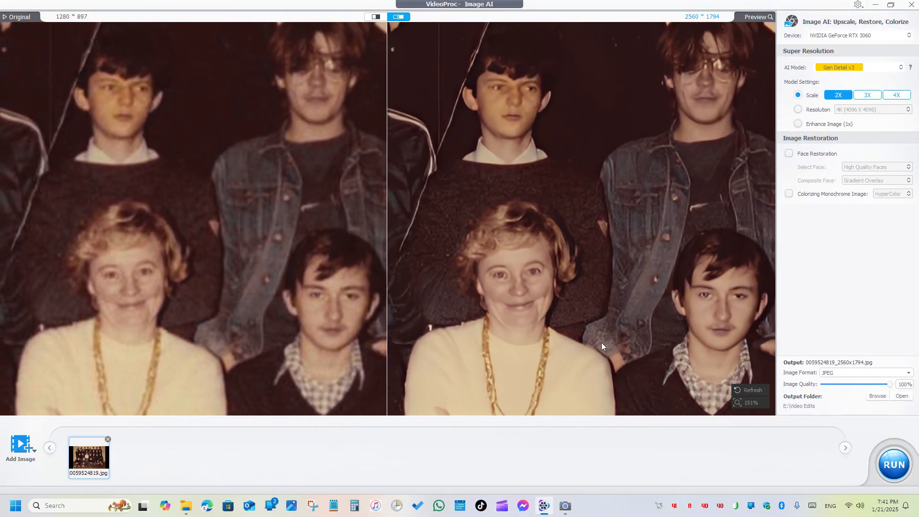
{"action": "left_click_drag", "start_coordinate": [594, 185], "coordinate": [714, 160]}
{"action": "left_click_drag", "start_coordinate": [563, 246], "coordinate": [616, 195]}
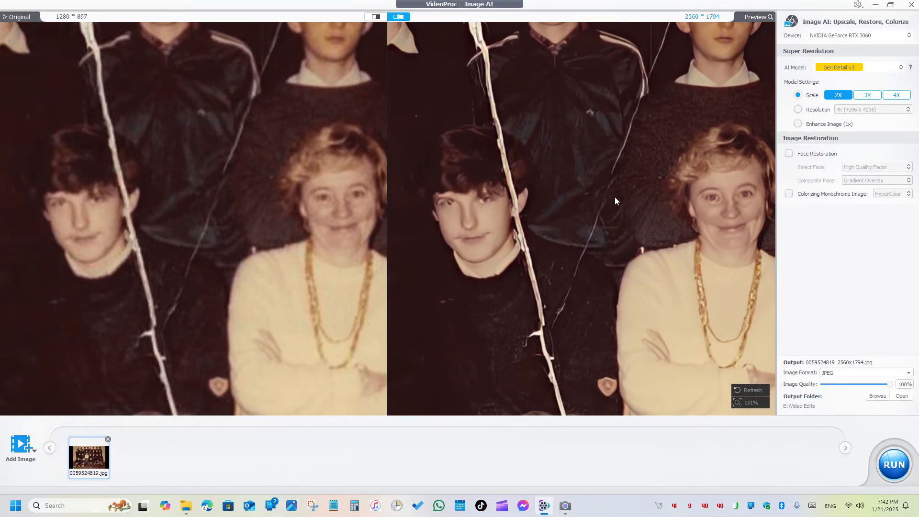
{"action": "scroll", "coordinate": [616, 196], "scroll_direction": "down", "scroll_amount": 8}
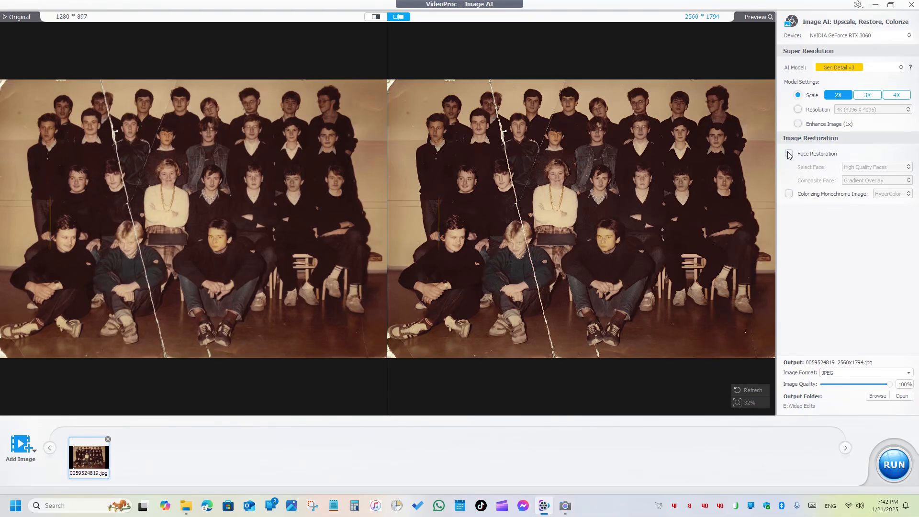
Step: Enable Face Restoration for the class photo and apply it to All Faces
{"action": "left_click", "coordinate": [789, 154]}
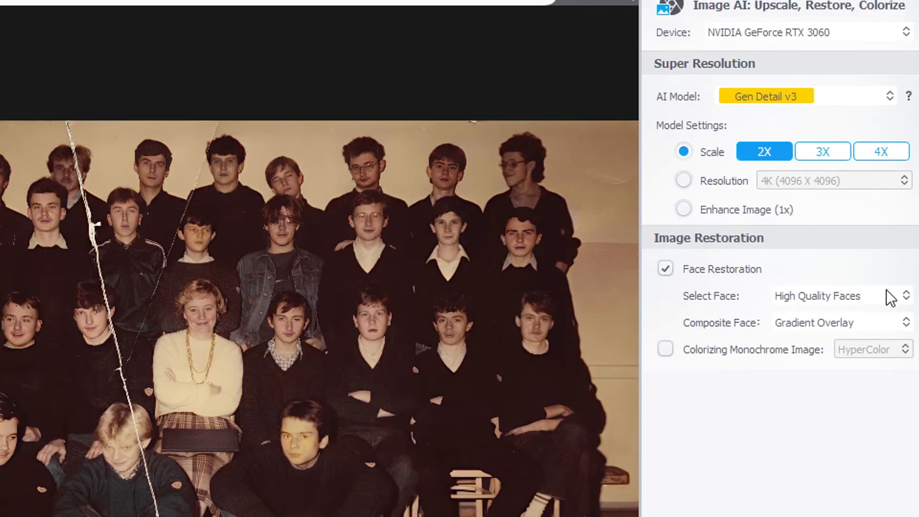
{"action": "left_click", "coordinate": [905, 296]}
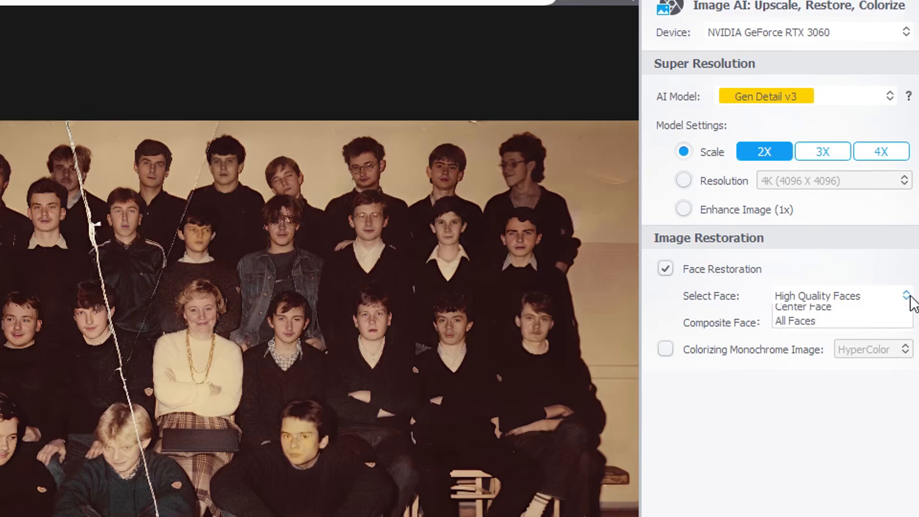
{"action": "left_click", "coordinate": [832, 339]}
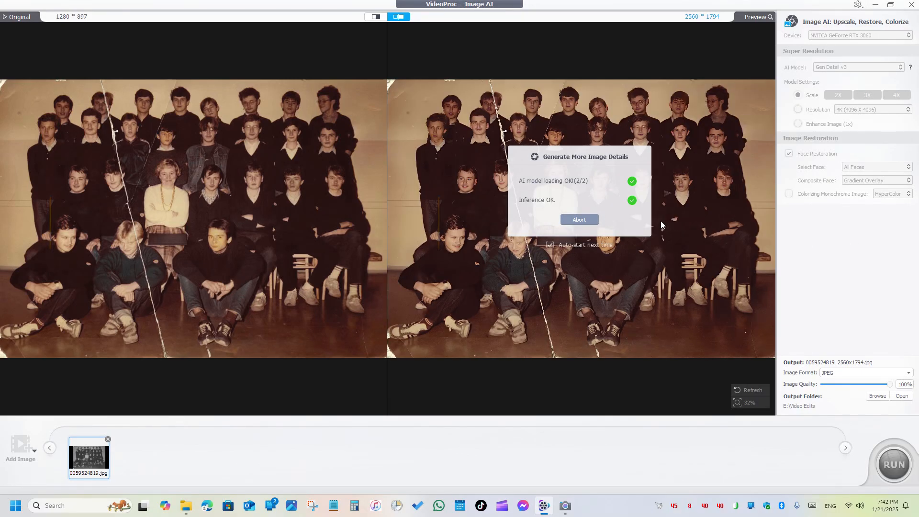
Step: Examine the restored faces across the class photo against the original, including the faces along the crease
{"action": "scroll", "coordinate": [606, 207], "scroll_direction": "up", "scroll_amount": 8}
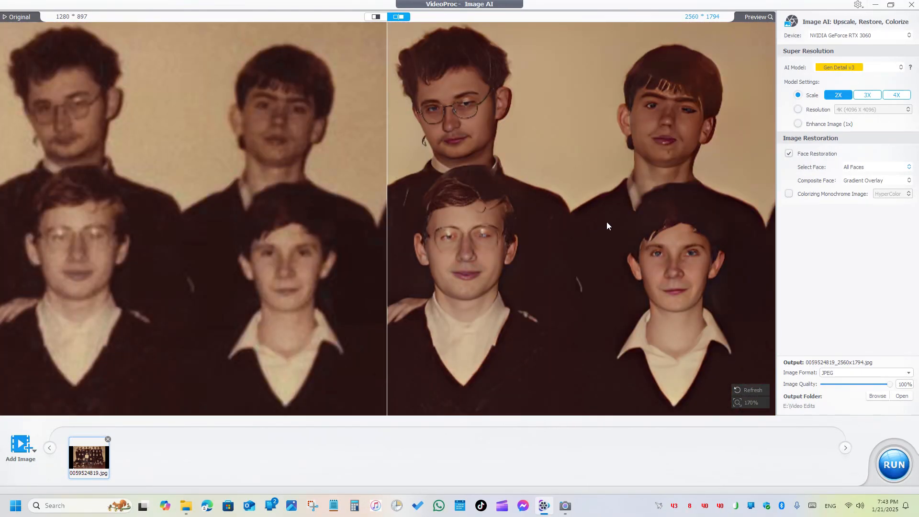
{"action": "left_click_drag", "start_coordinate": [715, 198], "coordinate": [623, 261]}
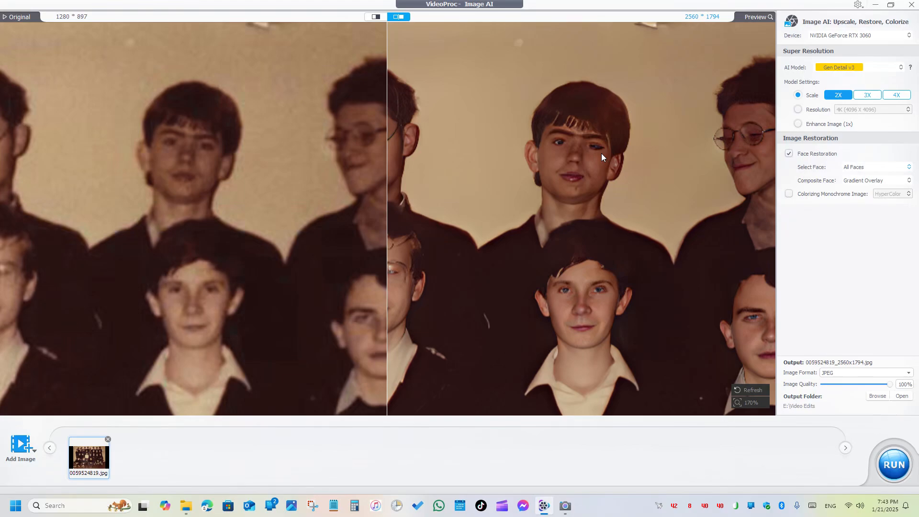
{"action": "scroll", "coordinate": [687, 224], "scroll_direction": "down", "scroll_amount": 5}
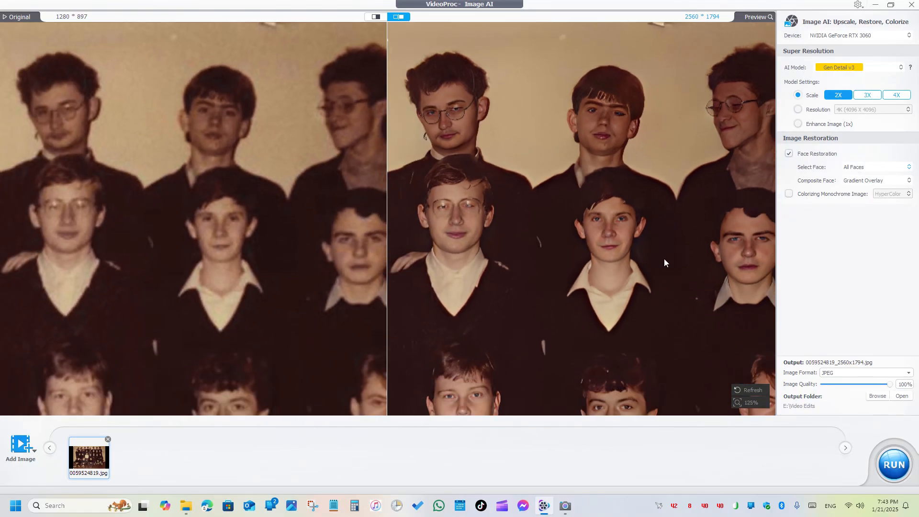
{"action": "scroll", "coordinate": [659, 274], "scroll_direction": "down", "scroll_amount": 5}
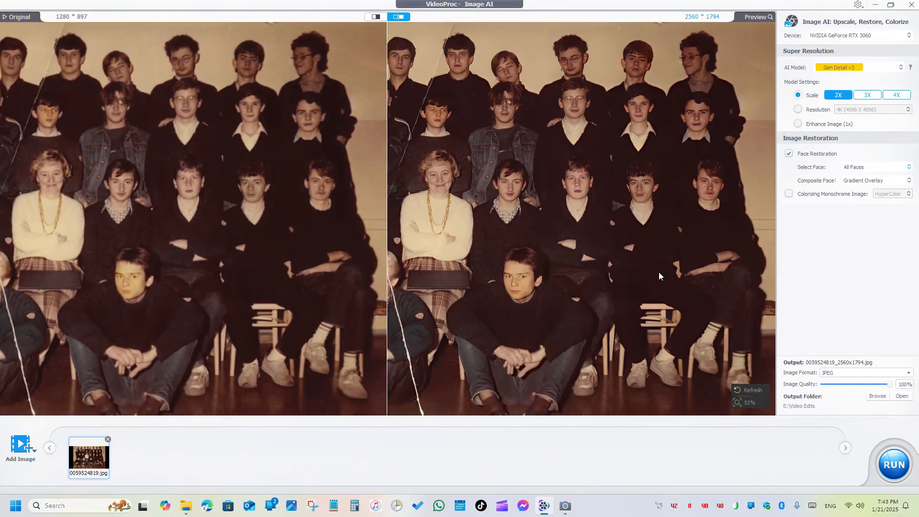
{"action": "scroll", "coordinate": [658, 272], "scroll_direction": "down", "scroll_amount": 3}
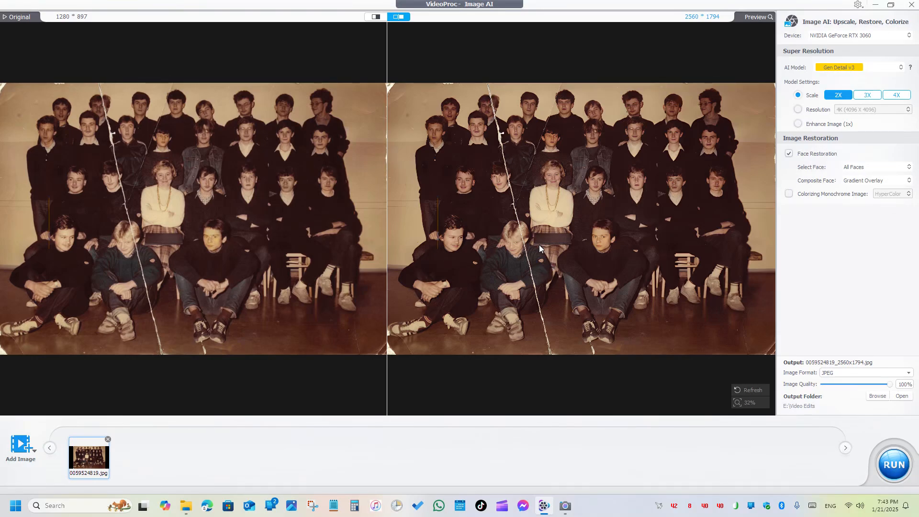
{"action": "scroll", "coordinate": [509, 223], "scroll_direction": "up", "scroll_amount": 5}
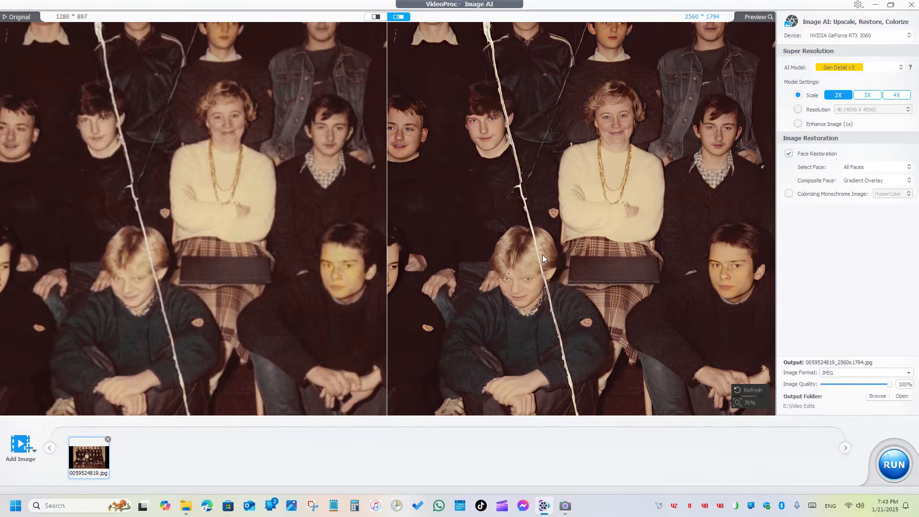
{"action": "scroll", "coordinate": [568, 275], "scroll_direction": "down", "scroll_amount": 5}
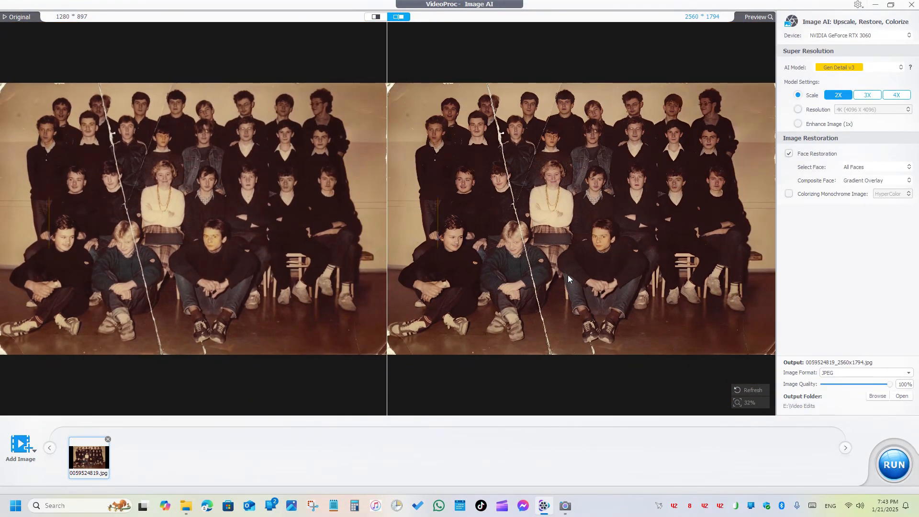
Step: Replace the loaded class photo with DSCF5883.jpg and enable Face Restoration for it
{"action": "left_click", "coordinate": [108, 440]}
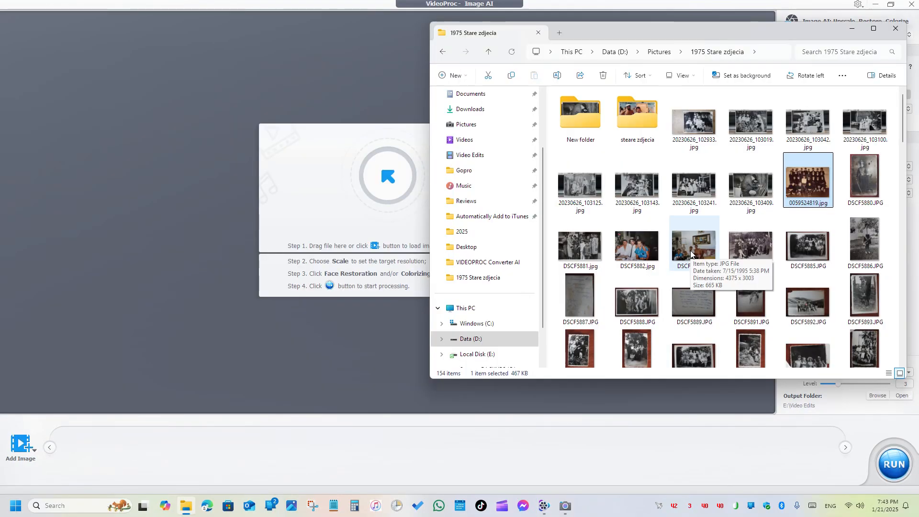
{"action": "left_click_drag", "start_coordinate": [690, 253], "coordinate": [309, 198]}
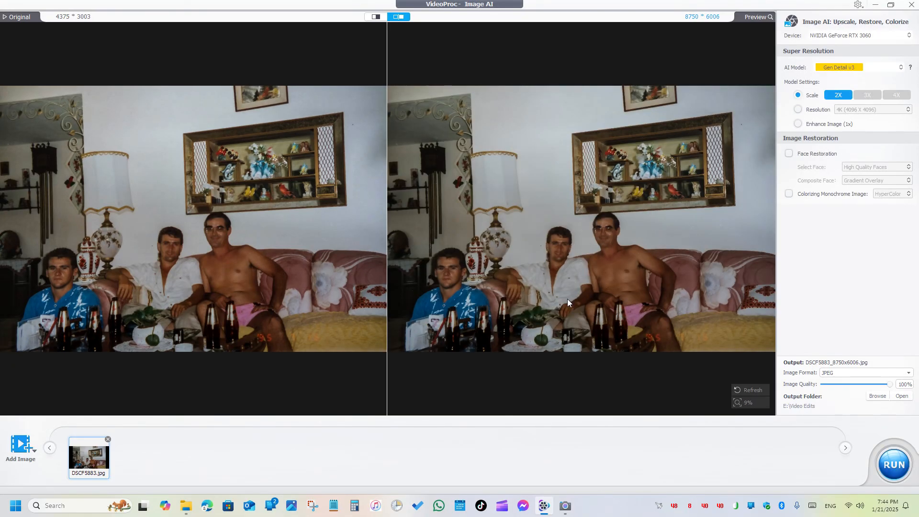
{"action": "scroll", "coordinate": [568, 298], "scroll_direction": "up", "scroll_amount": 3}
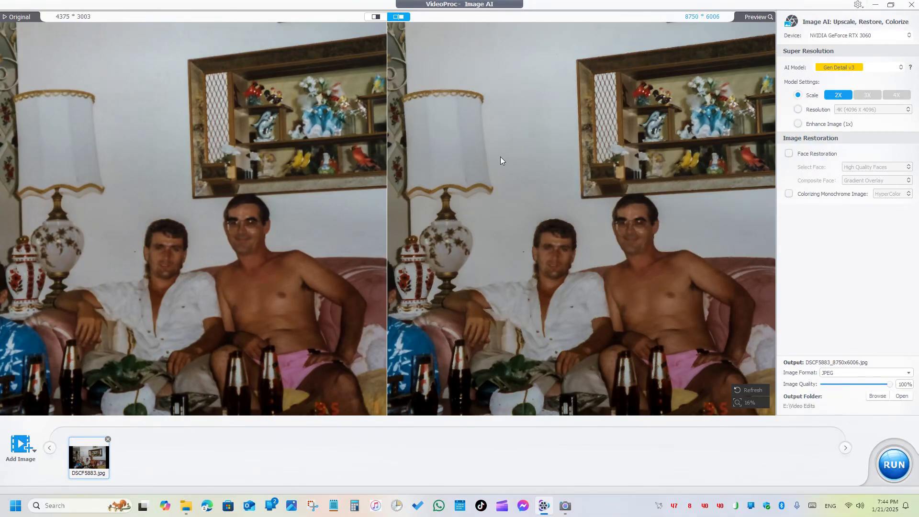
{"action": "scroll", "coordinate": [116, 157], "scroll_direction": "up", "scroll_amount": 2}
{"action": "scroll", "coordinate": [382, 234], "scroll_direction": "down", "scroll_amount": 2}
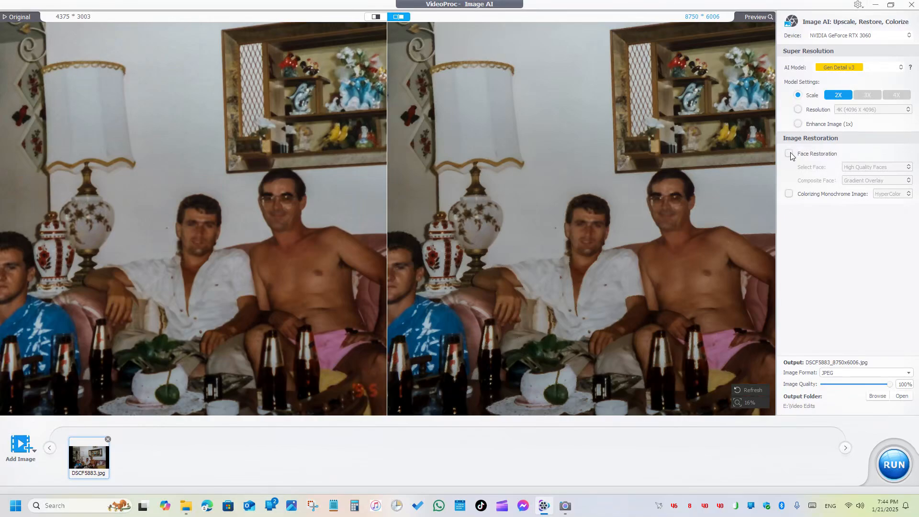
{"action": "left_click", "coordinate": [789, 154]}
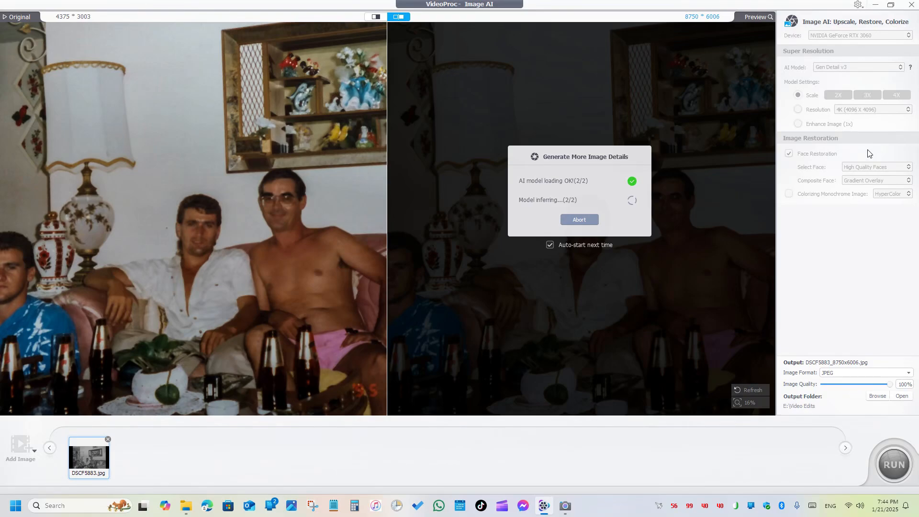
Step: Compare the restored faces of the men on the sofa with the original at close range
{"action": "scroll", "coordinate": [625, 331], "scroll_direction": "up", "scroll_amount": 5}
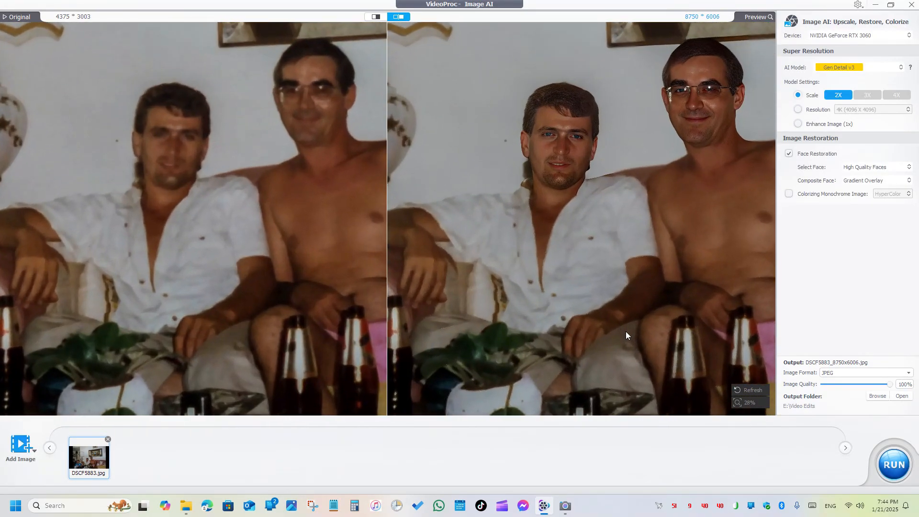
{"action": "scroll", "coordinate": [598, 263], "scroll_direction": "down", "scroll_amount": 3}
{"action": "scroll", "coordinate": [608, 279], "scroll_direction": "up", "scroll_amount": 4}
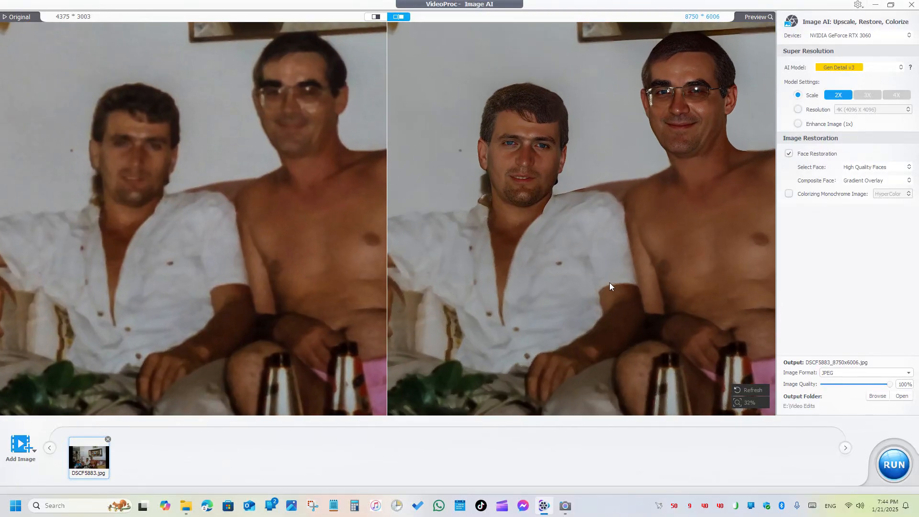
{"action": "left_click_drag", "start_coordinate": [566, 273], "coordinate": [531, 308]}
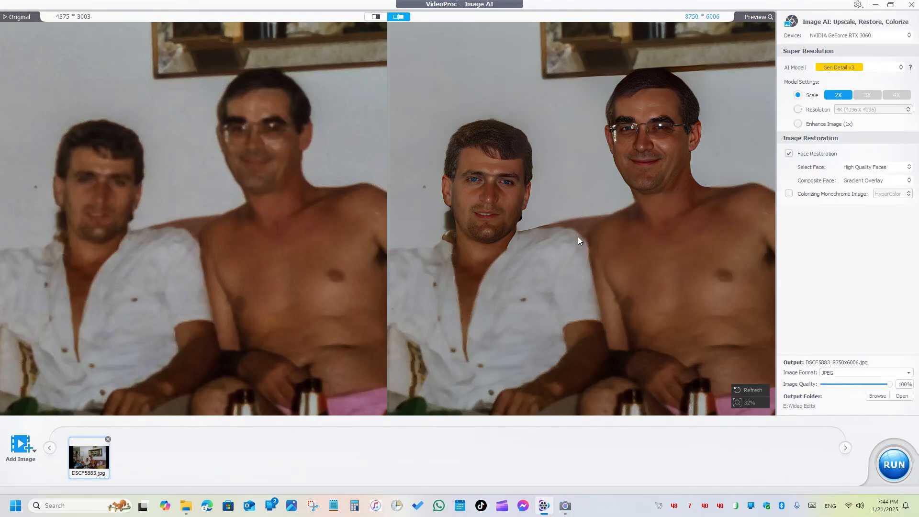
{"action": "scroll", "coordinate": [552, 247], "scroll_direction": "down", "scroll_amount": 1}
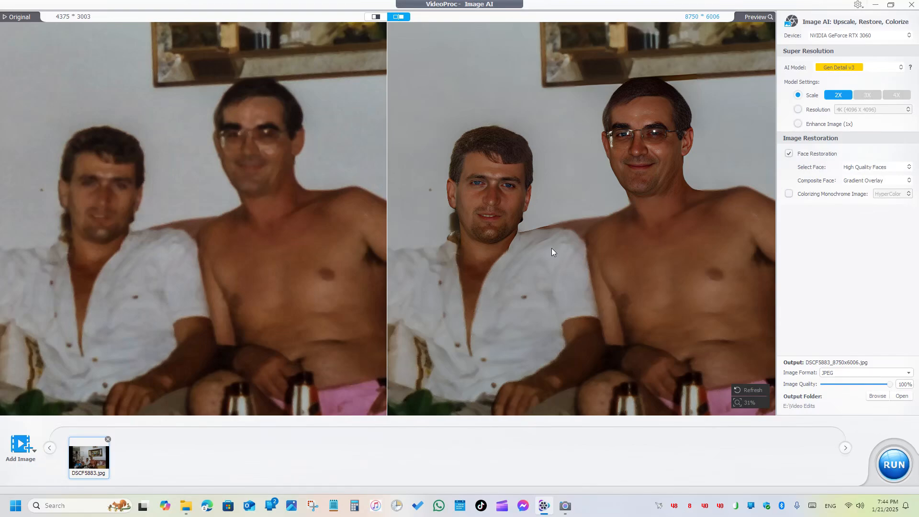
{"action": "scroll", "coordinate": [569, 232], "scroll_direction": "up", "scroll_amount": 6}
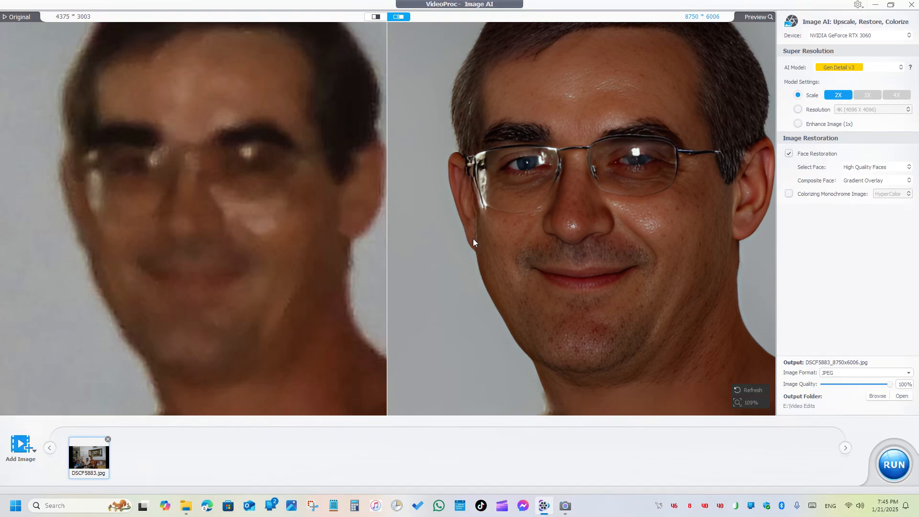
{"action": "scroll", "coordinate": [469, 242], "scroll_direction": "down", "scroll_amount": 5}
{"action": "scroll", "coordinate": [467, 243], "scroll_direction": "down", "scroll_amount": 5}
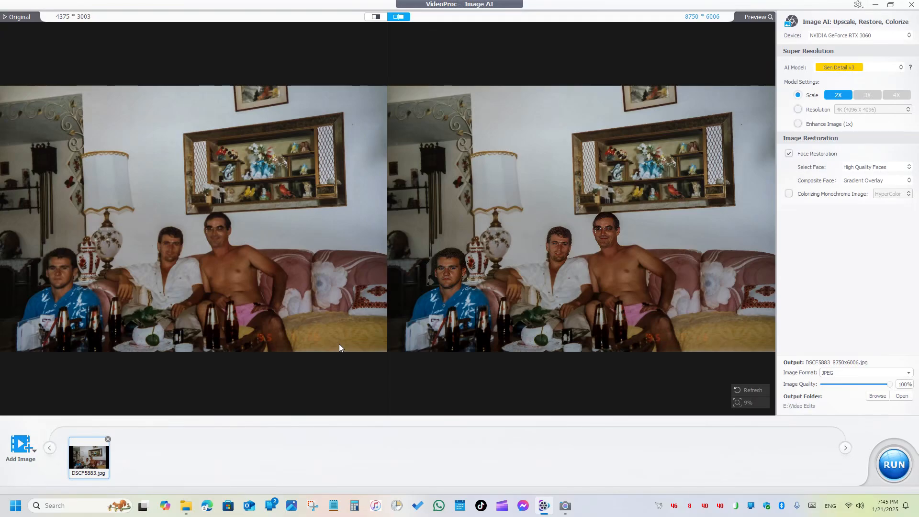
Step: Replace the loaded sofa photo with DSCF5885.JPG
{"action": "left_click", "coordinate": [108, 439]}
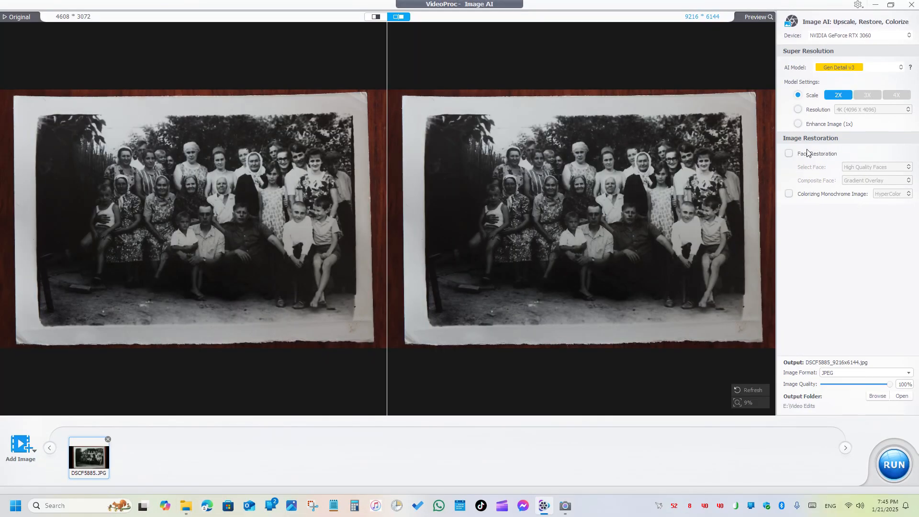
Step: Enable monochrome colorization with the HyperColor model for the family group photo and inspect the colorized preview up close
{"action": "left_click", "coordinate": [788, 195]}
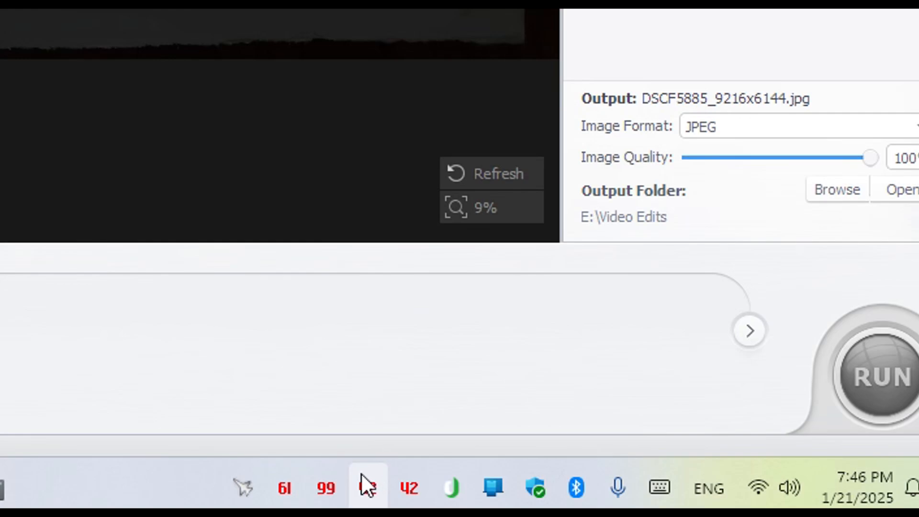
{"action": "mouse_move", "coordinate": [327, 493]}
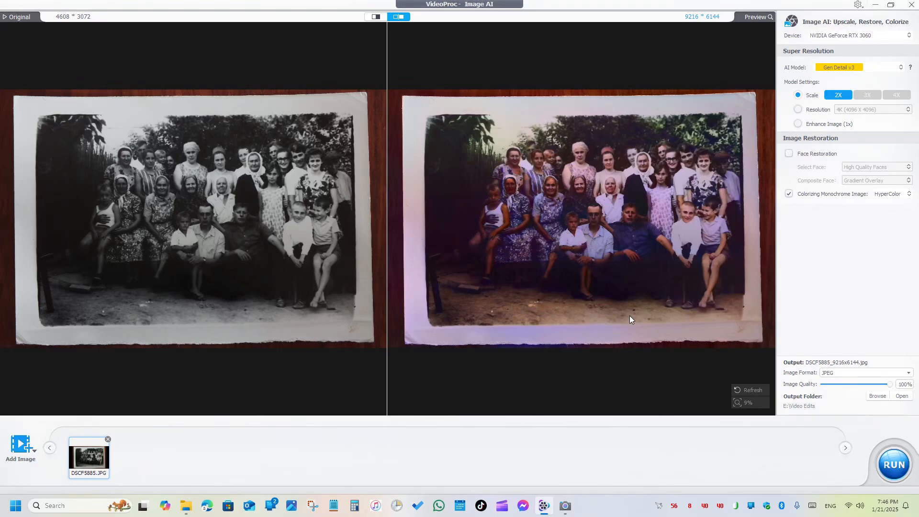
{"action": "scroll", "coordinate": [629, 316], "scroll_direction": "up", "scroll_amount": 3}
{"action": "left_click_drag", "start_coordinate": [652, 265], "coordinate": [618, 308]}
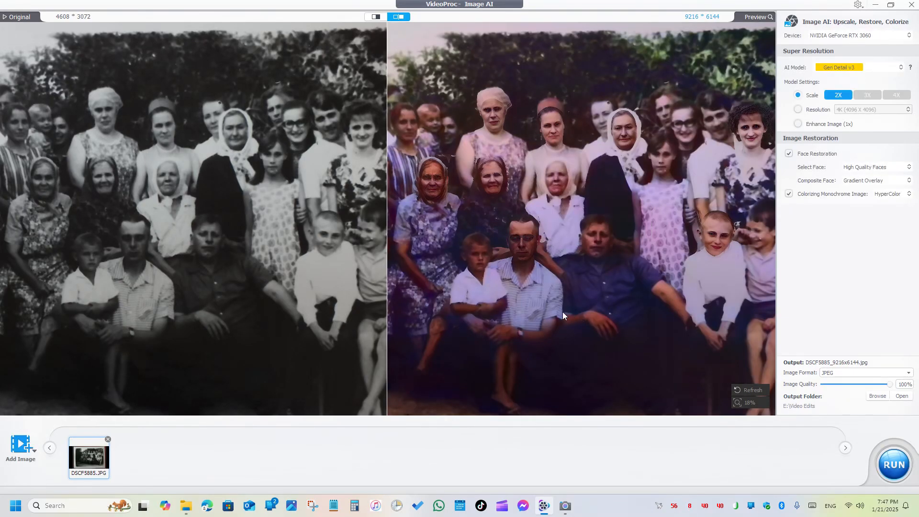
Step: Examine the colorized group photo with High Quality Faces restoration against the original, including the woman in the floral dress and her neighbours
{"action": "scroll", "coordinate": [551, 305], "scroll_direction": "up", "scroll_amount": 3}
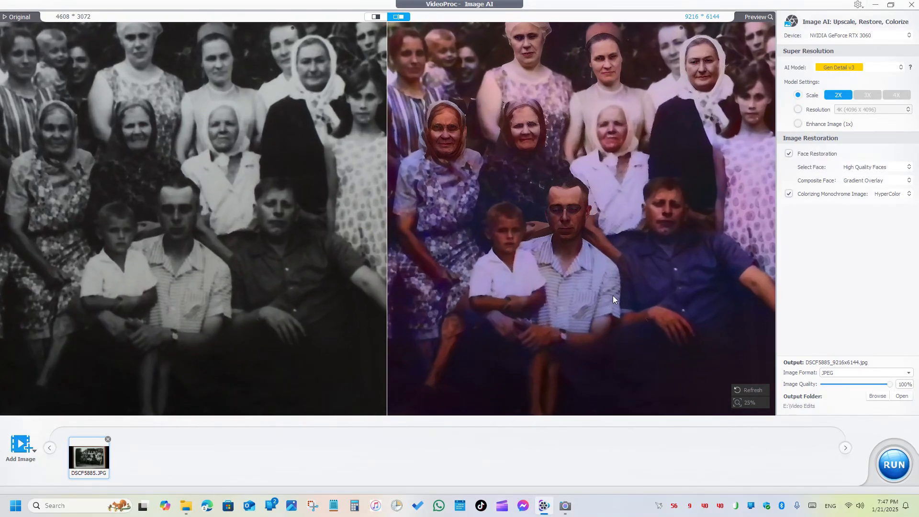
{"action": "left_click_drag", "start_coordinate": [661, 268], "coordinate": [608, 321]}
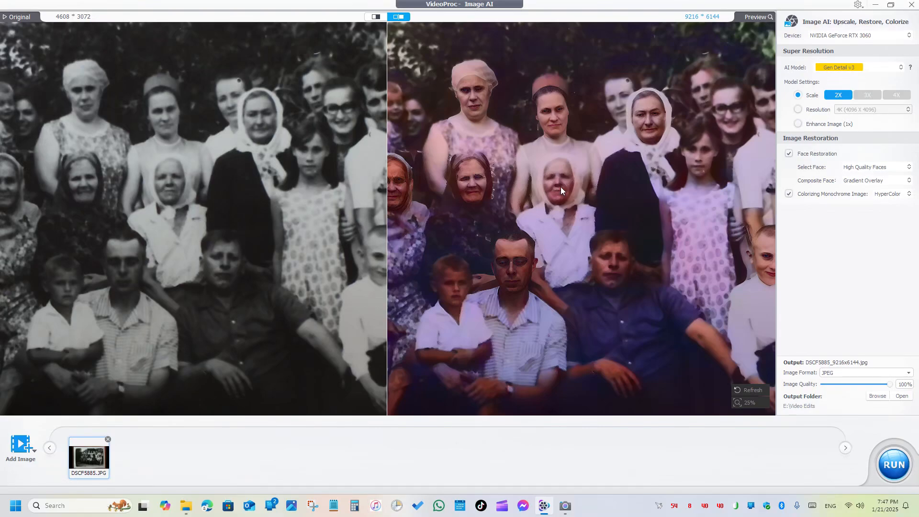
{"action": "left_click_drag", "start_coordinate": [679, 234], "coordinate": [517, 246]}
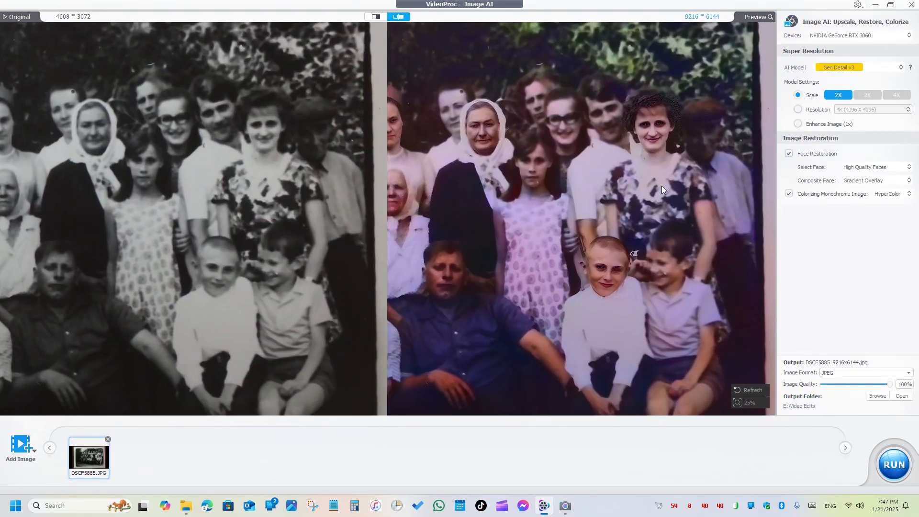
{"action": "left_click_drag", "start_coordinate": [661, 187], "coordinate": [648, 217]}
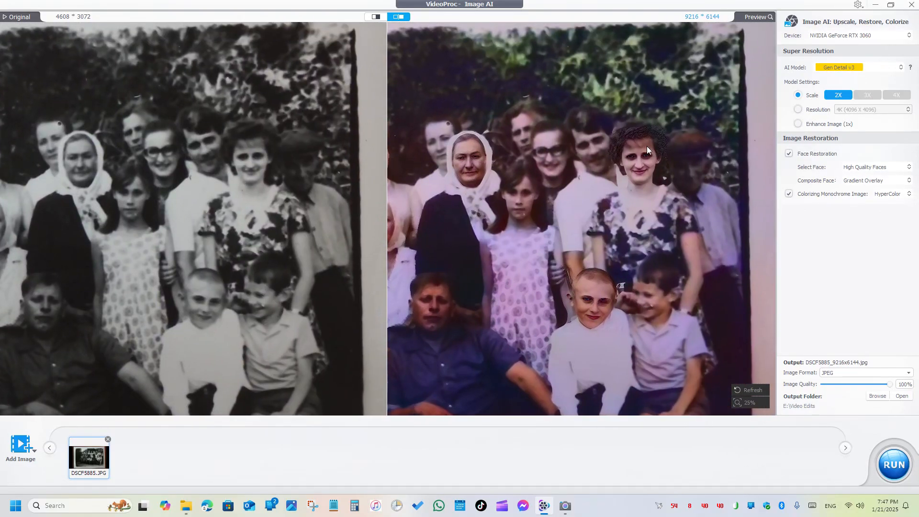
{"action": "scroll", "coordinate": [640, 235], "scroll_direction": "up", "scroll_amount": 5}
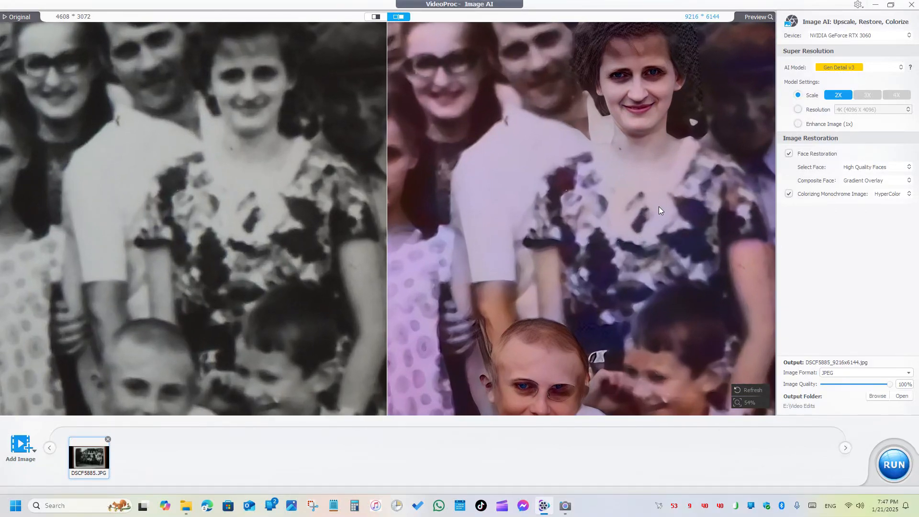
{"action": "left_click_drag", "start_coordinate": [658, 206], "coordinate": [638, 338]}
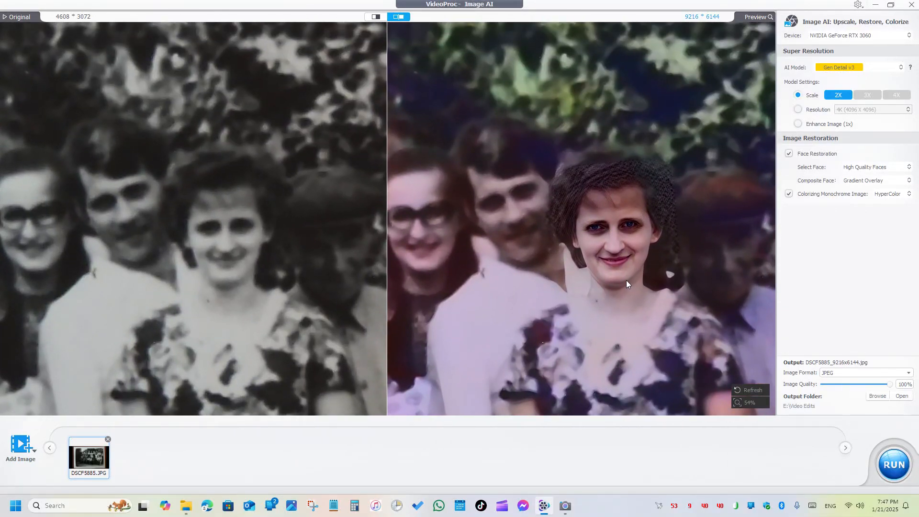
{"action": "left_click_drag", "start_coordinate": [506, 237], "coordinate": [567, 226]}
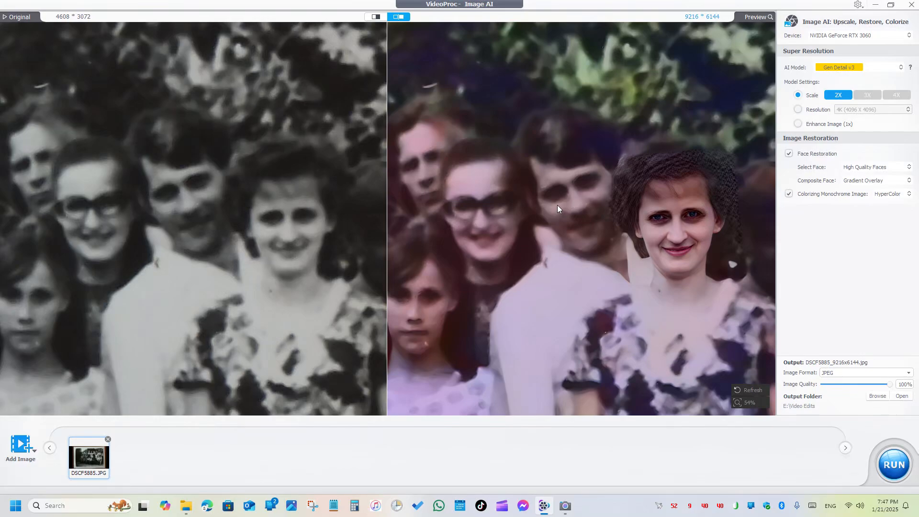
Step: Set the face selection for Face Restoration to All Faces
{"action": "left_click", "coordinate": [908, 169]}
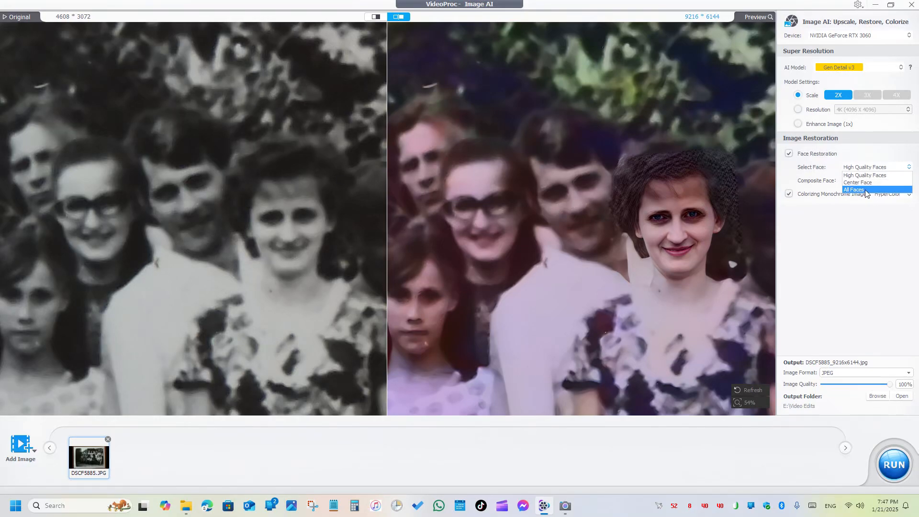
{"action": "left_click", "coordinate": [862, 190]}
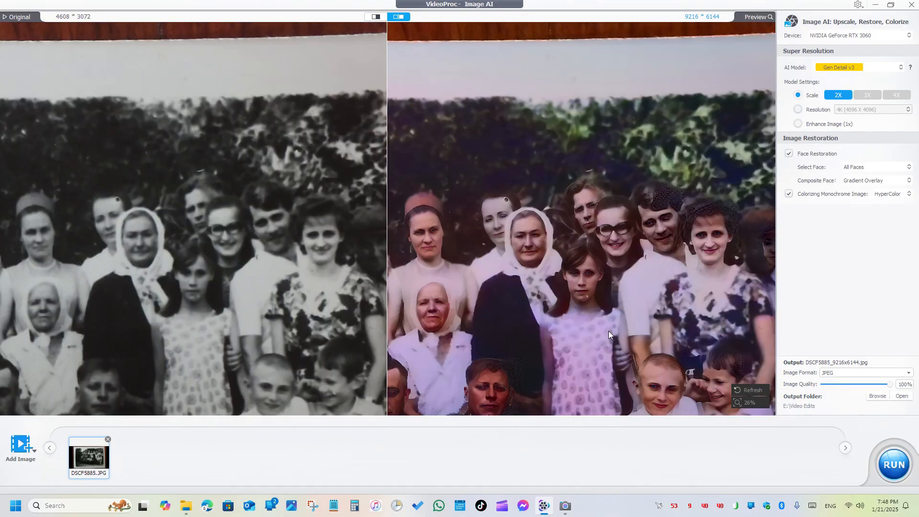
Step: Compare the restored back-row faces with the original at close range, including the shaded man in the cap, then review the whole photo
{"action": "left_click_drag", "start_coordinate": [608, 331], "coordinate": [537, 270]}
{"action": "left_click_drag", "start_coordinate": [731, 199], "coordinate": [577, 216]}
{"action": "scroll", "coordinate": [598, 258], "scroll_direction": "up", "scroll_amount": 2}
{"action": "scroll", "coordinate": [598, 256], "scroll_direction": "up", "scroll_amount": 3}
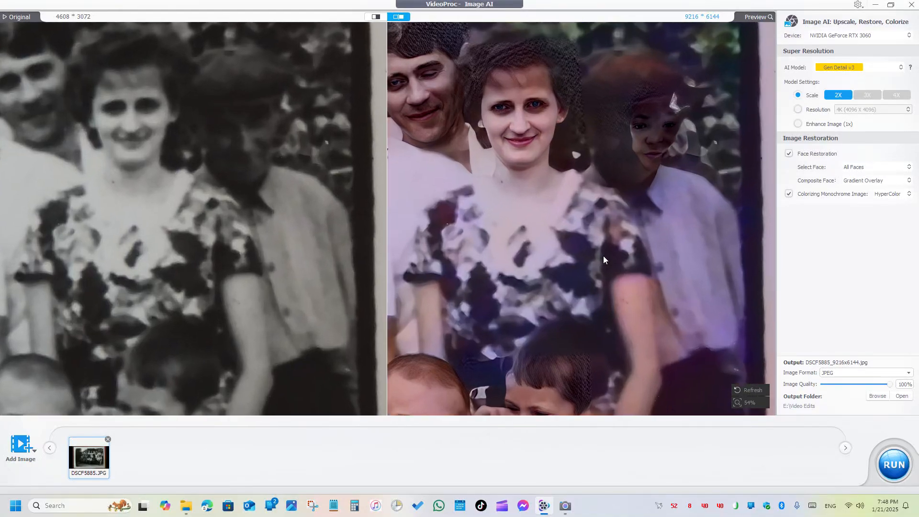
{"action": "left_click_drag", "start_coordinate": [654, 88], "coordinate": [666, 178]}
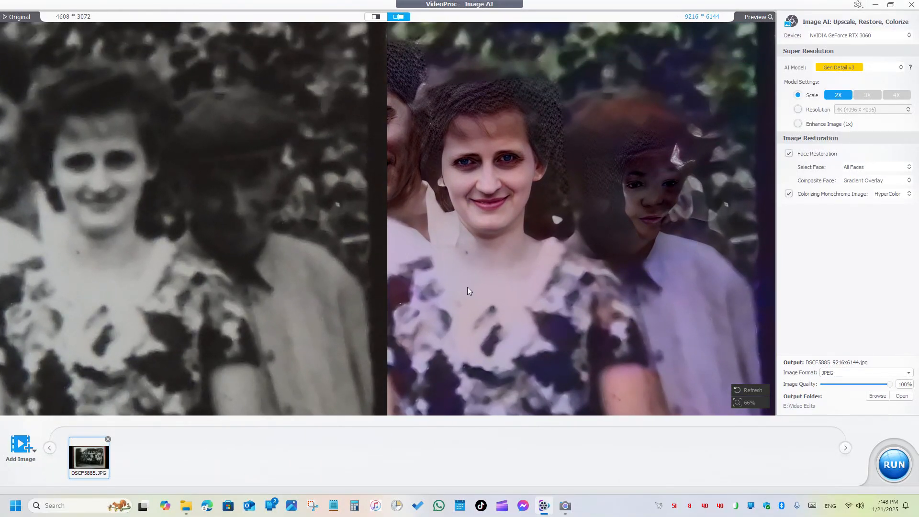
{"action": "left_click_drag", "start_coordinate": [467, 286], "coordinate": [706, 267]}
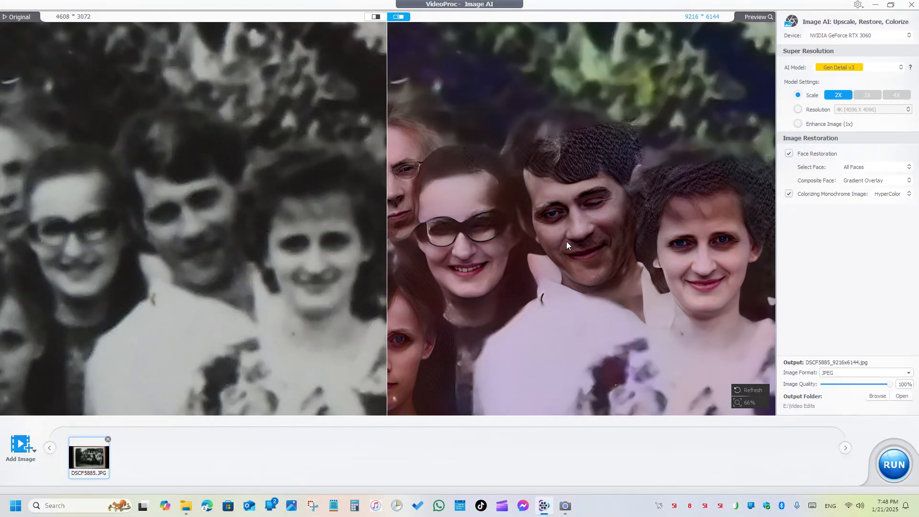
{"action": "left_click_drag", "start_coordinate": [488, 336], "coordinate": [598, 284]}
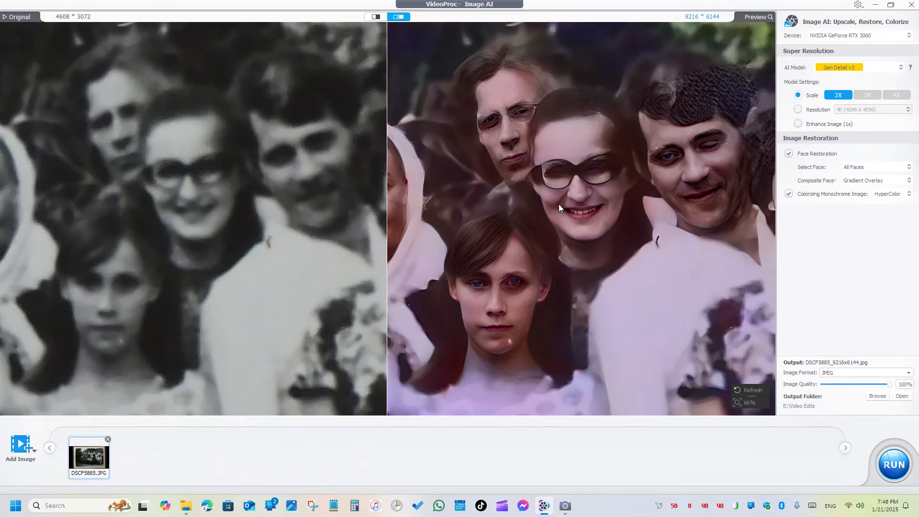
{"action": "scroll", "coordinate": [517, 259], "scroll_direction": "down", "scroll_amount": 8}
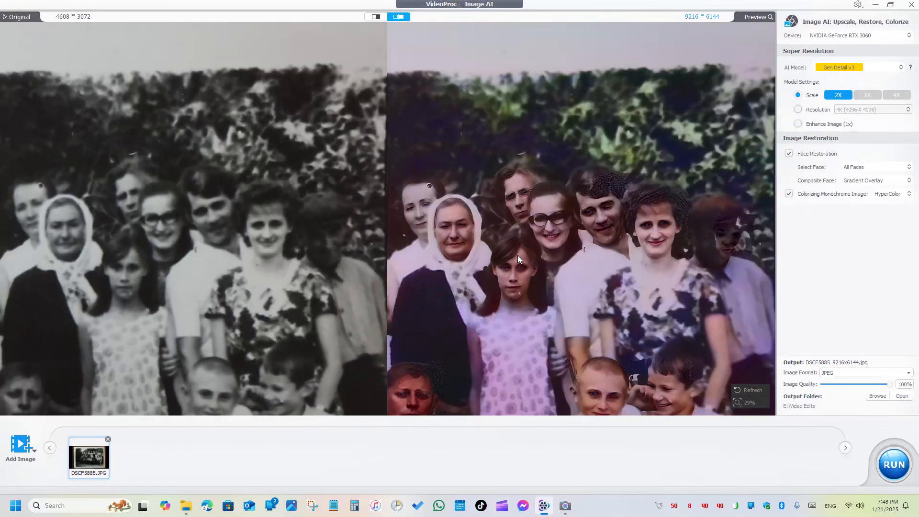
{"action": "scroll", "coordinate": [518, 259], "scroll_direction": "down", "scroll_amount": 2}
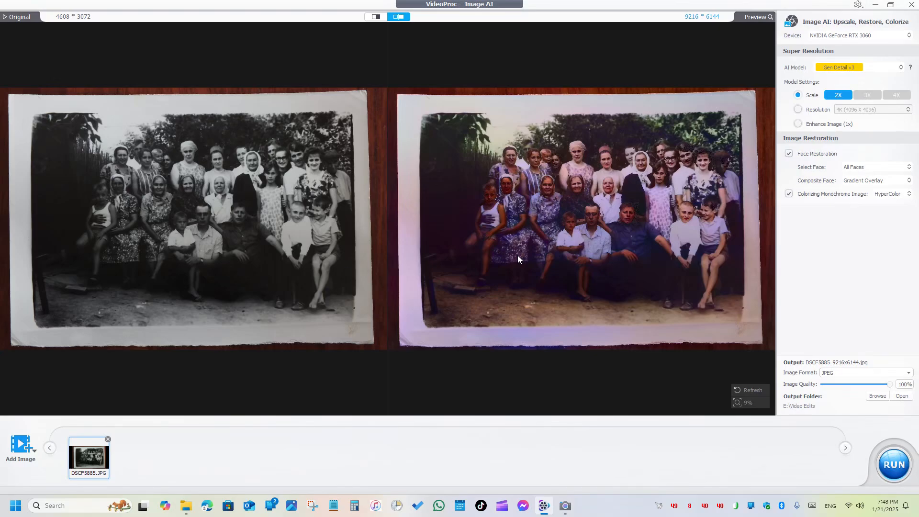
Step: Disable Face Restoration for the group photo while keeping the colorization enabled
{"action": "left_click", "coordinate": [788, 153]}
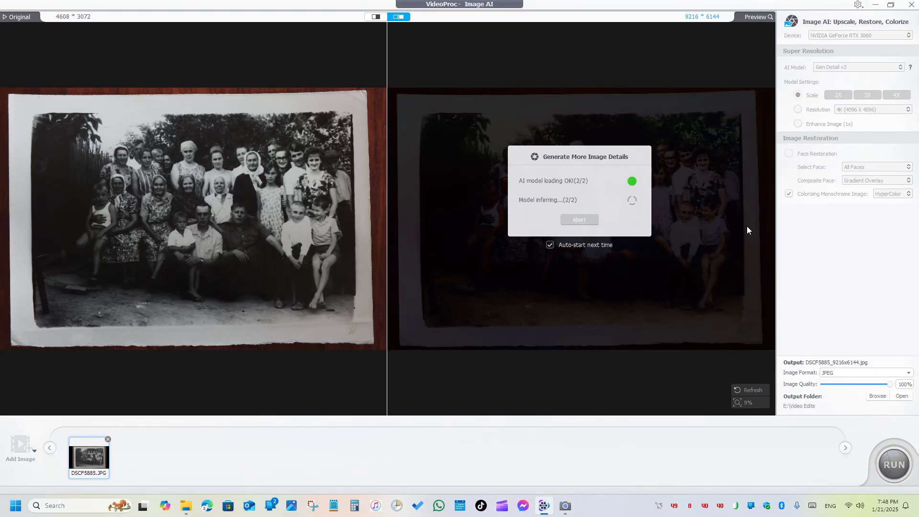